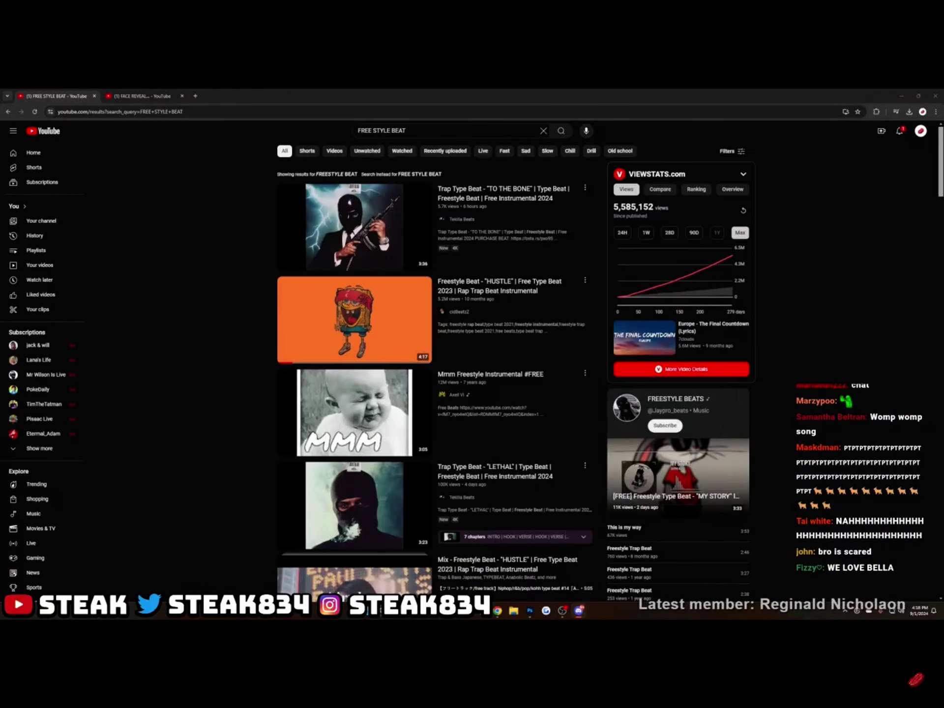
- Play the HUSTLE freestyle beat on YouTube and switch to the Discord group call
{"action": "left_click", "coordinate": [321, 319]}
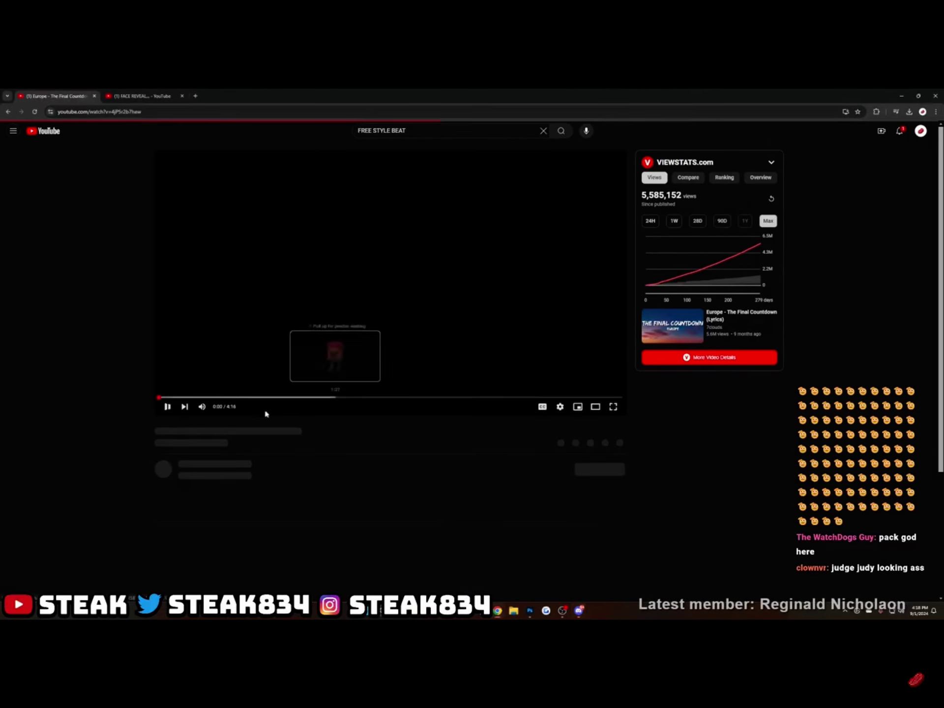
{"action": "key", "text": "alt+Tab"}
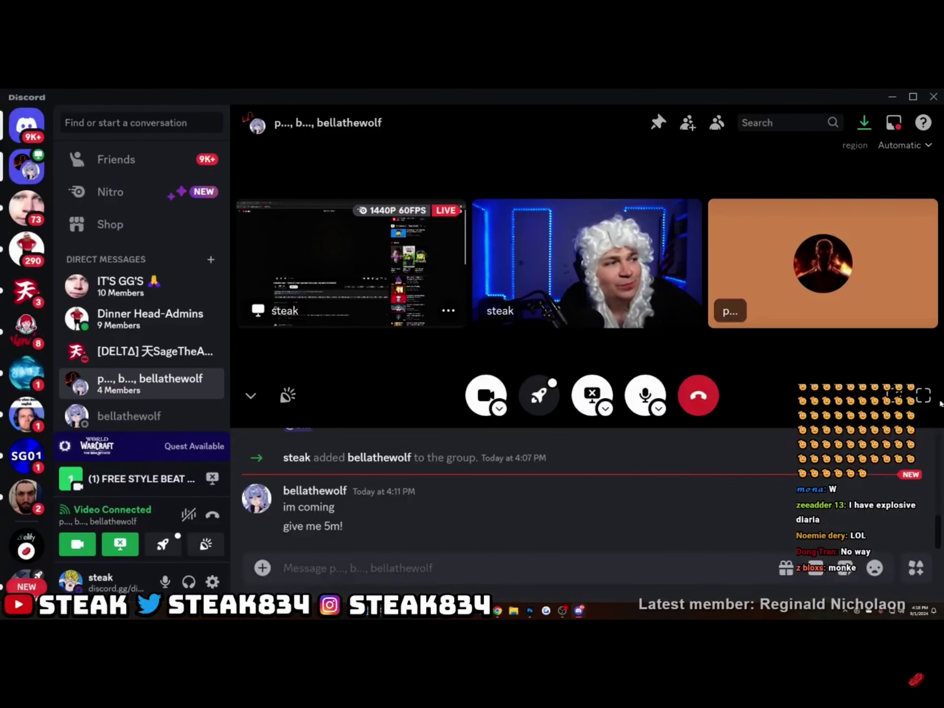
- Expand the group call to full screen, enlarging the beat stream and webcam tiles
{"action": "left_click", "coordinate": [923, 396]}
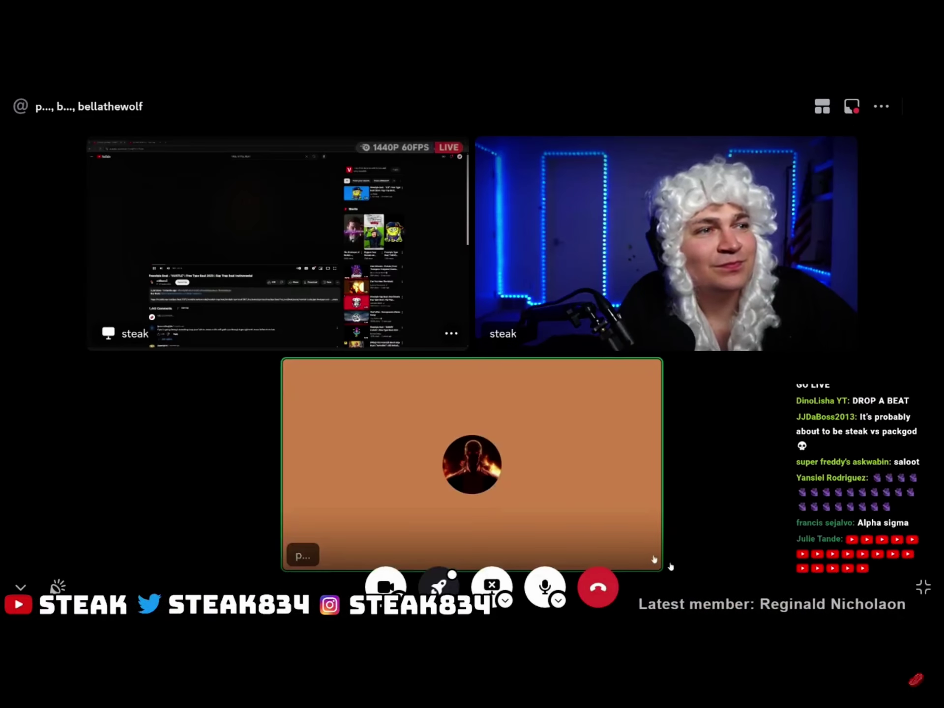